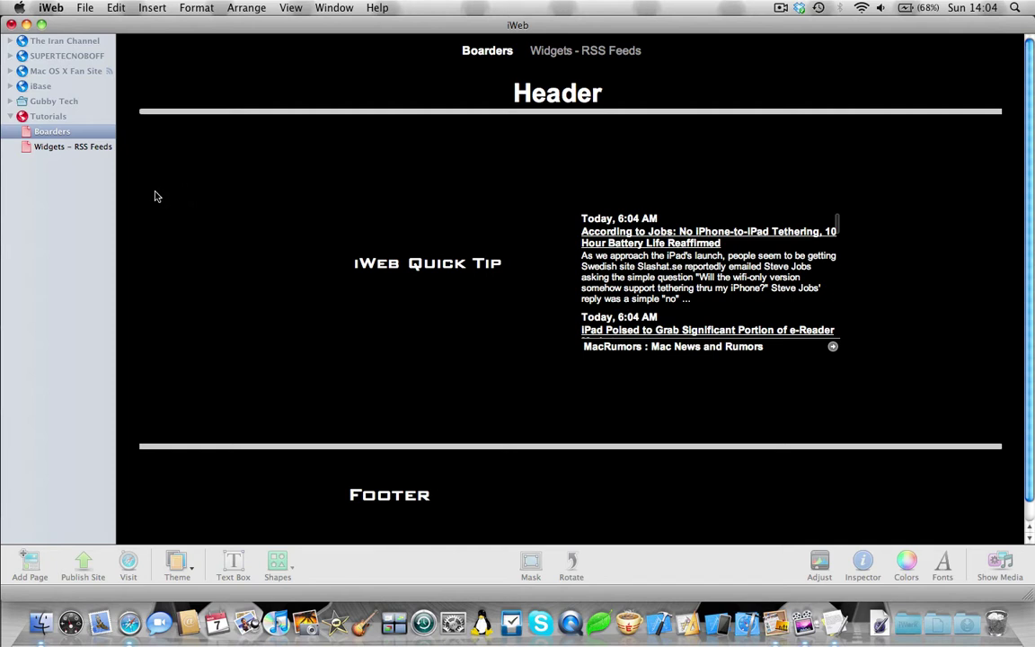
Step: On the Boarders page, move the iWeb Quick Tip text box lower and left, beside the RSS feed
left_click(71, 134)
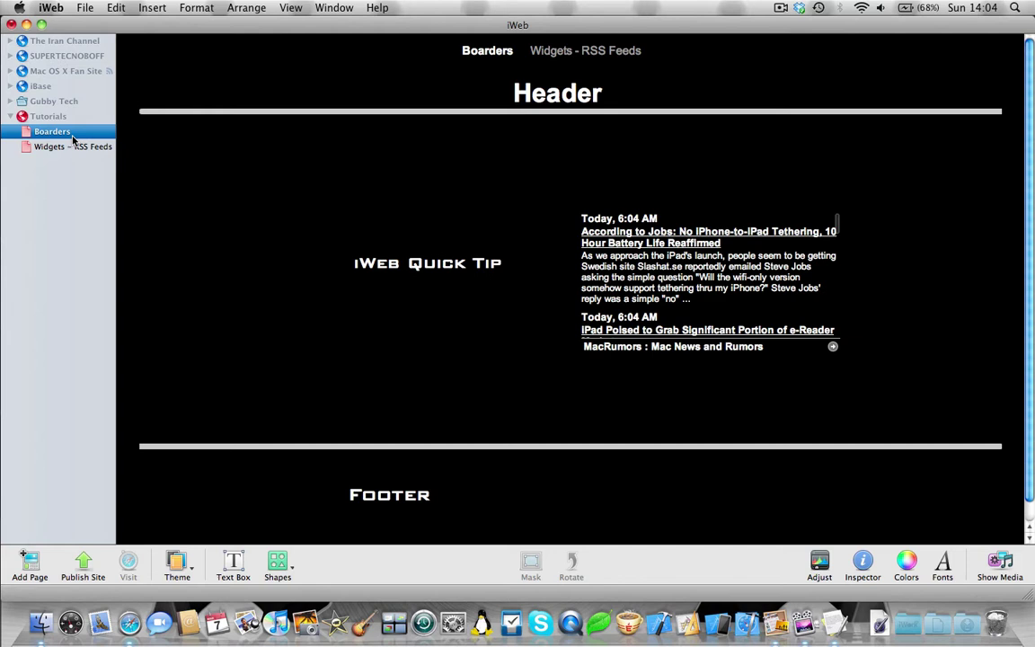
left_click(73, 136)
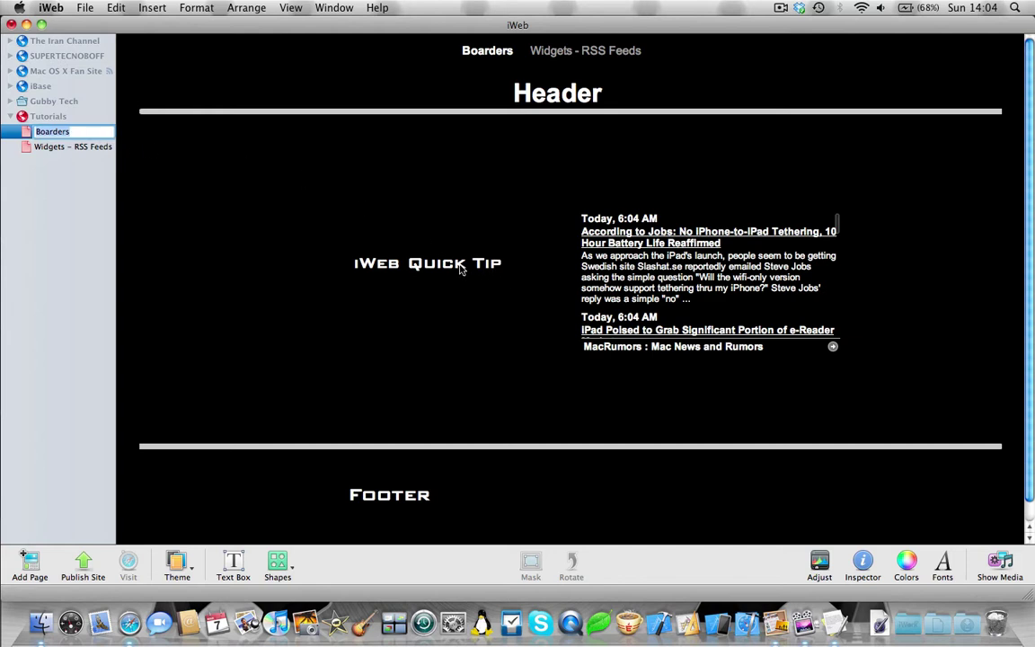
left_click_drag(449, 277, 385, 336)
scroll(465, 422, "down", 2)
left_click(277, 561)
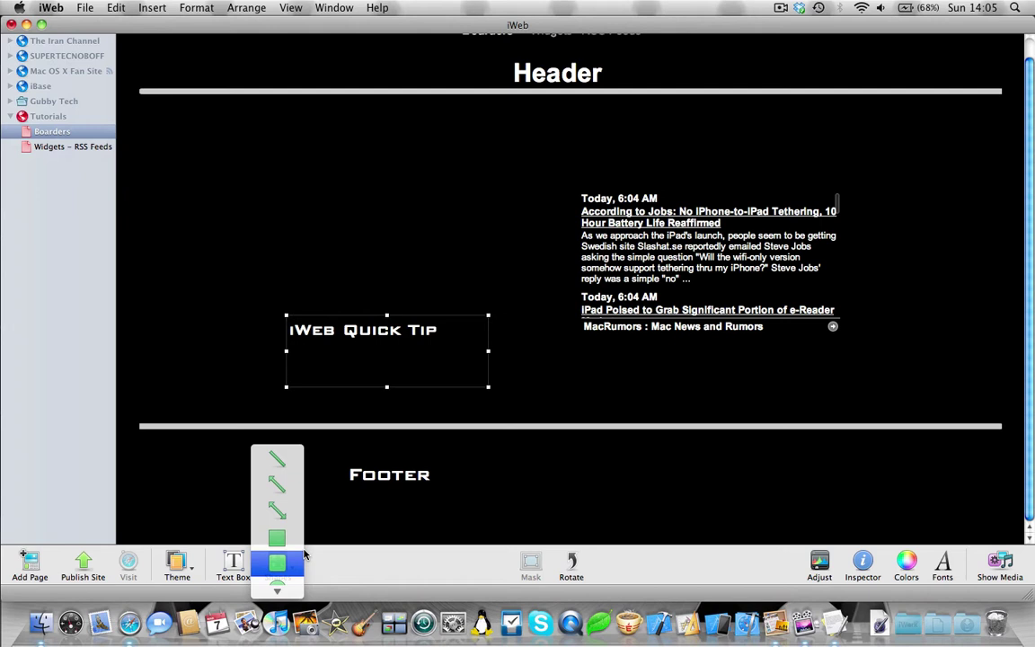
left_click(277, 562)
left_click_drag(567, 302, 583, 380)
double_click(583, 380)
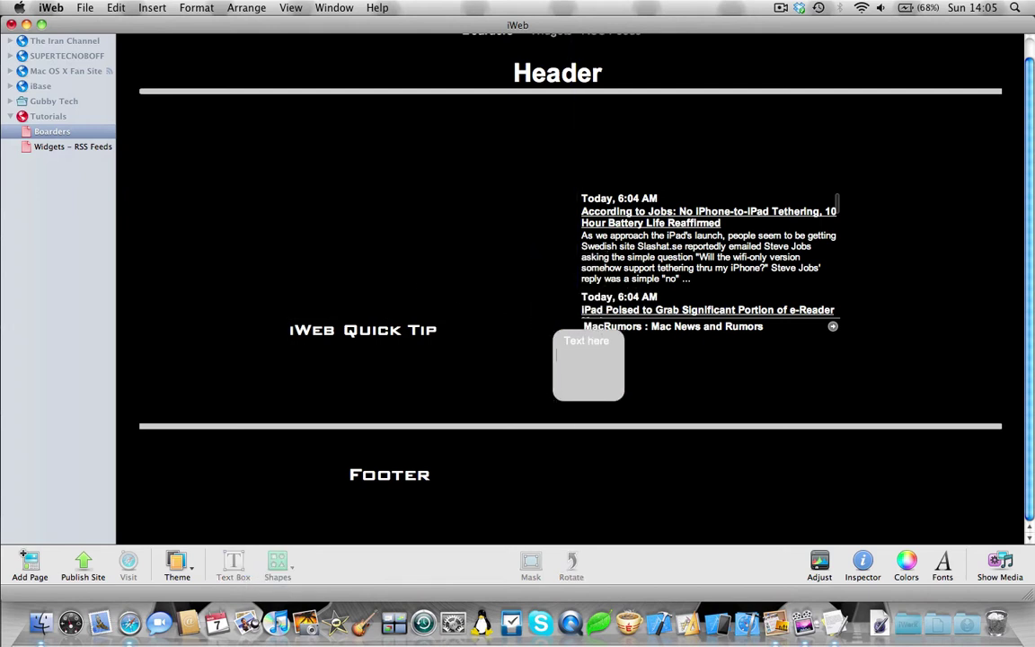
left_click_drag(583, 360, 578, 480)
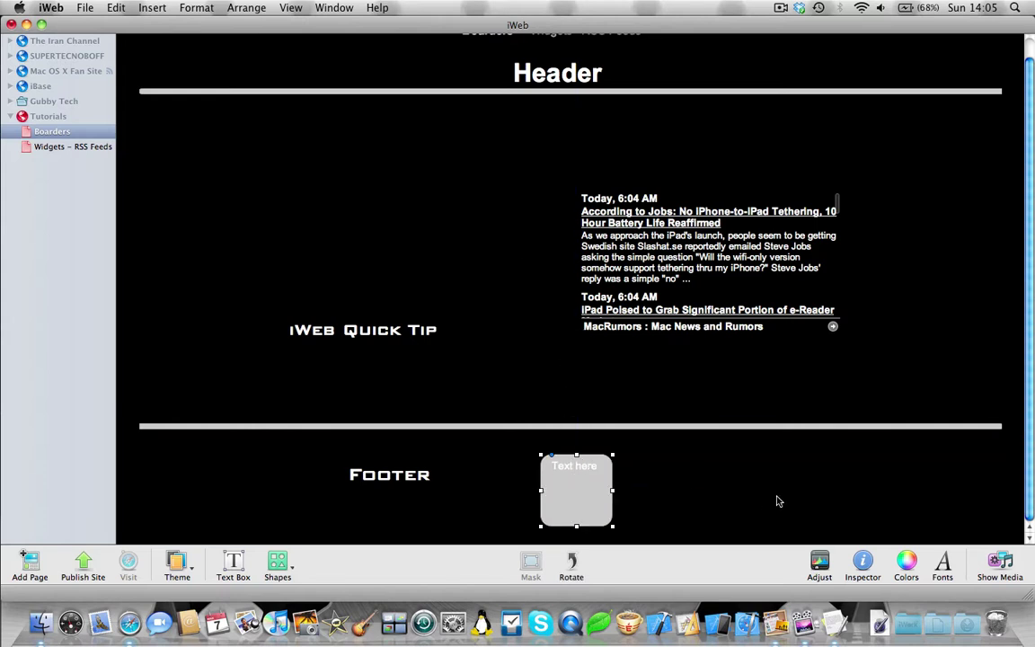
left_click(864, 564)
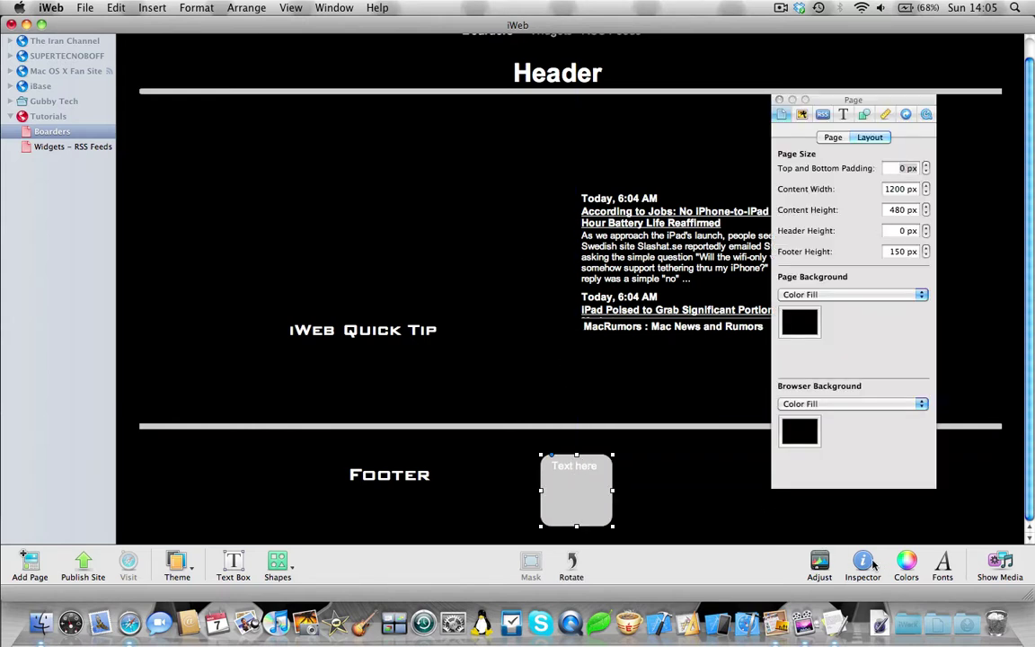
left_click(865, 115)
left_click(830, 148)
left_click(804, 139)
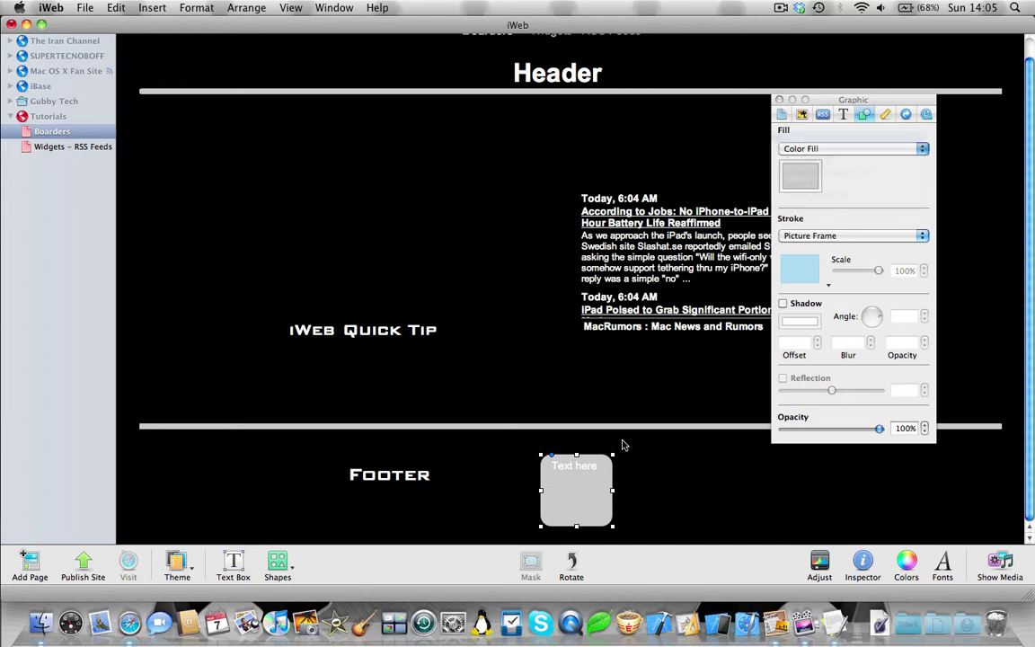
left_click(641, 465)
left_click(591, 485)
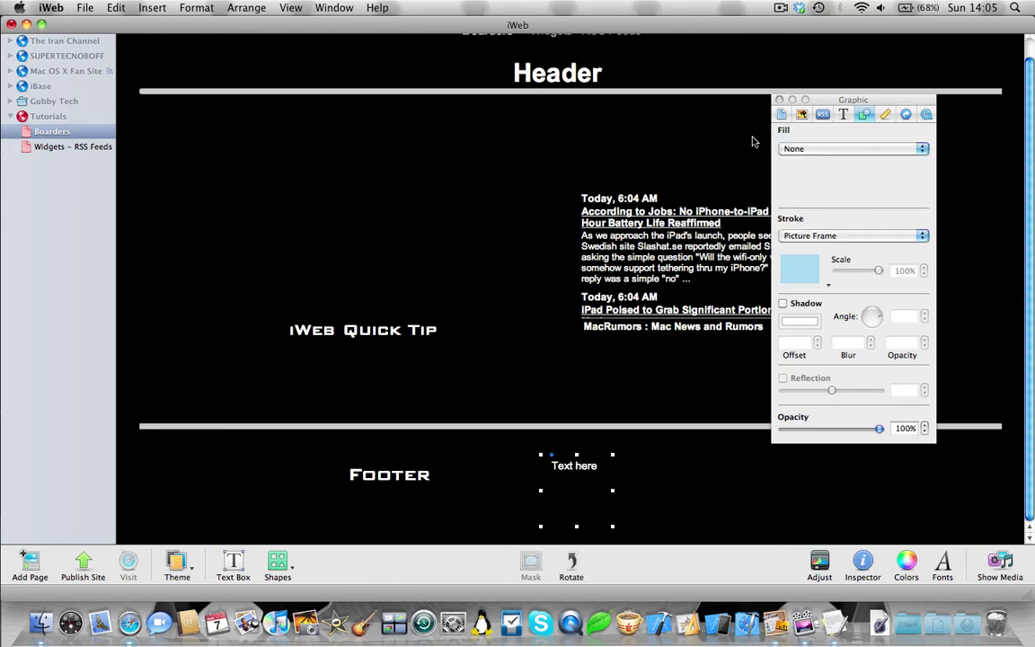
left_click(780, 100)
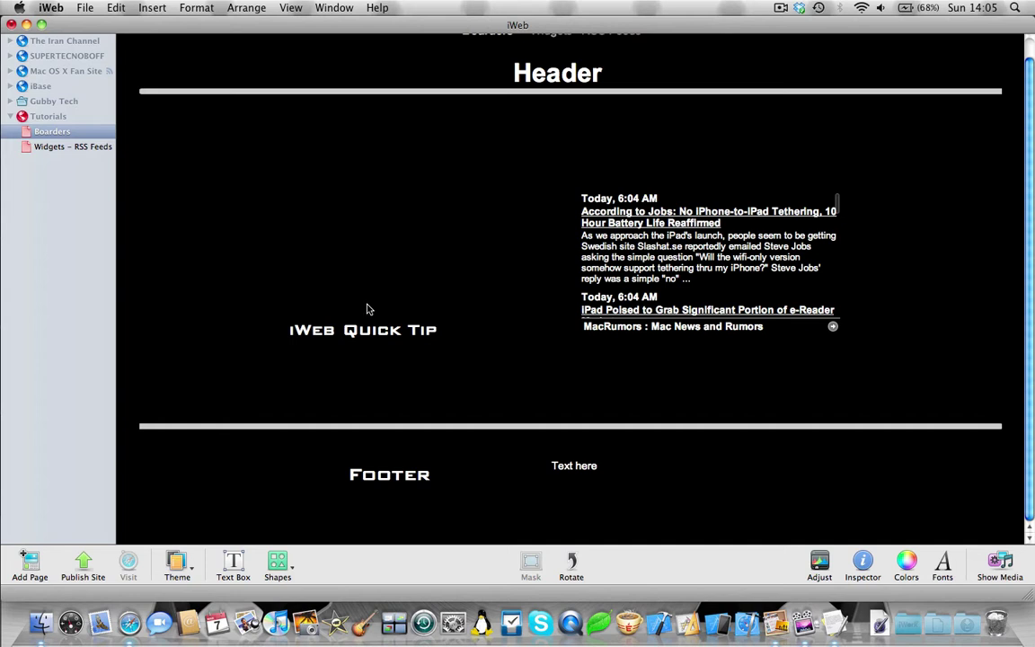
Step: Delete the Text here box, put iWeb Quick Tip in the footer right of Footer, and shift MacRumors feed lower-left
key("Delete")
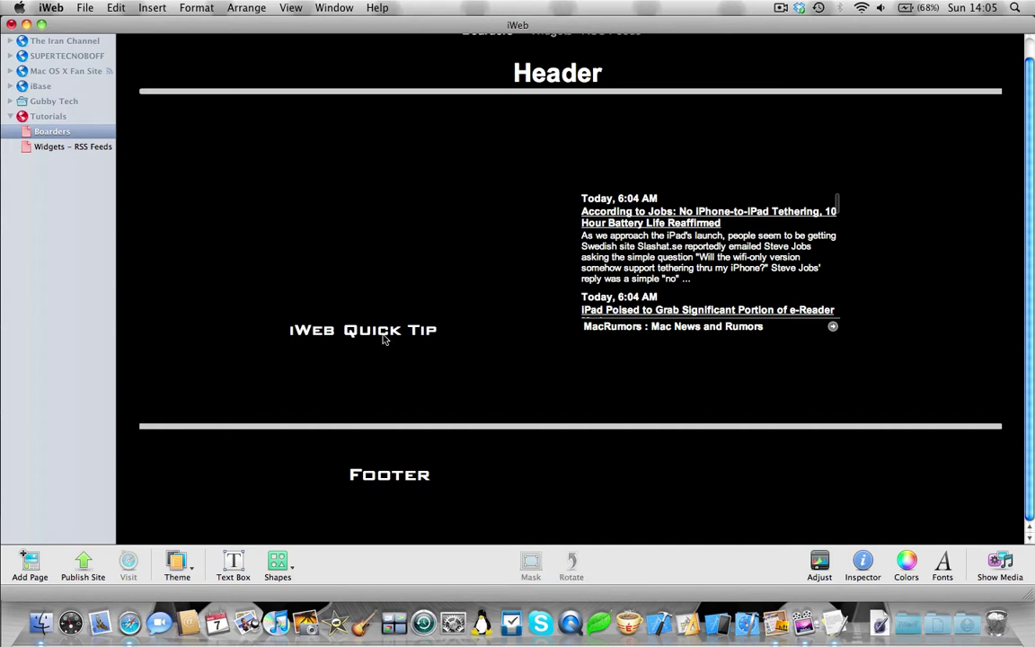
left_click_drag(384, 339, 407, 341)
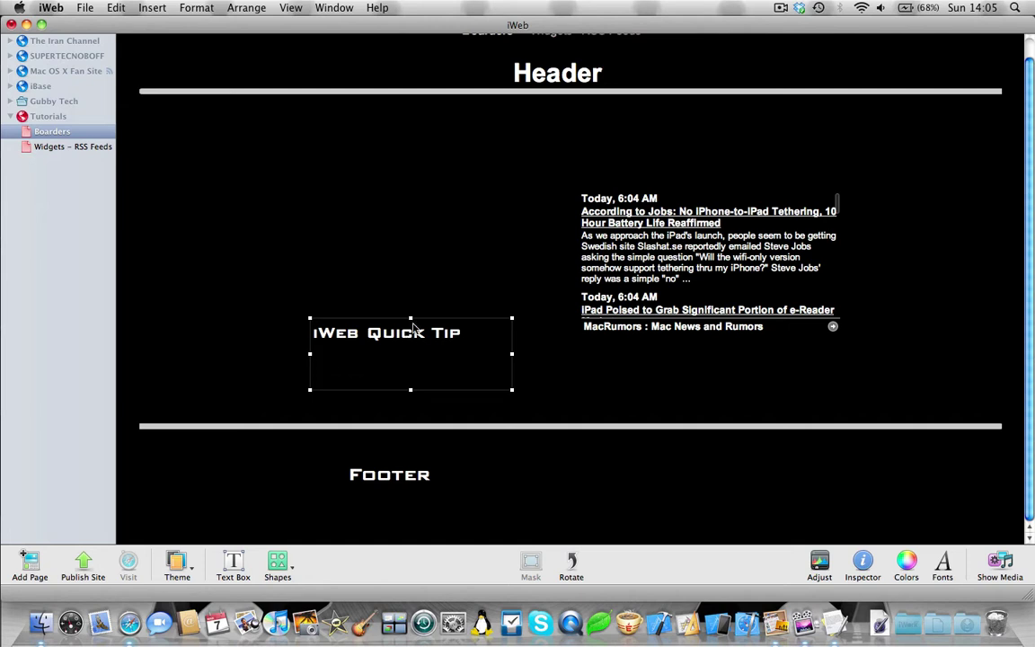
left_click_drag(414, 331, 556, 463)
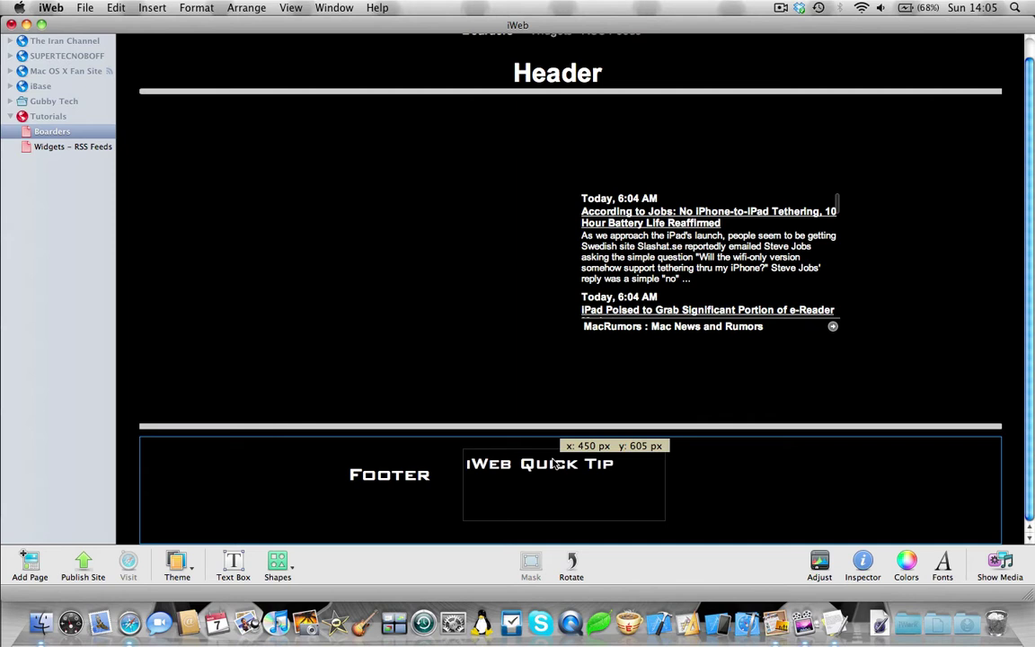
left_click_drag(556, 464, 556, 463)
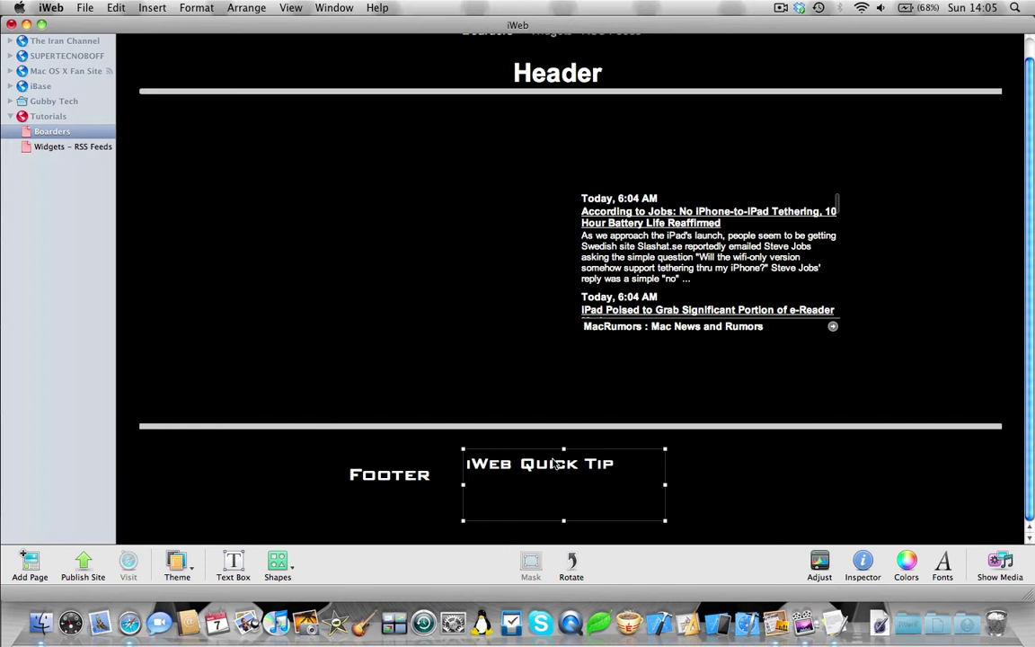
left_click(451, 321)
left_click_drag(507, 490, 606, 493)
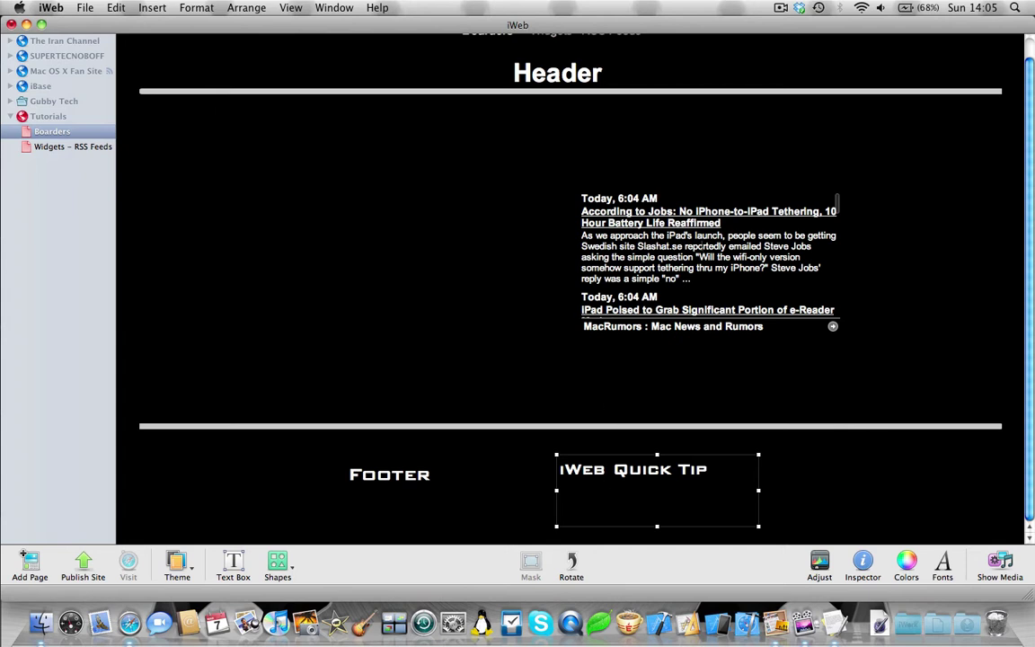
left_click_drag(697, 232, 305, 477)
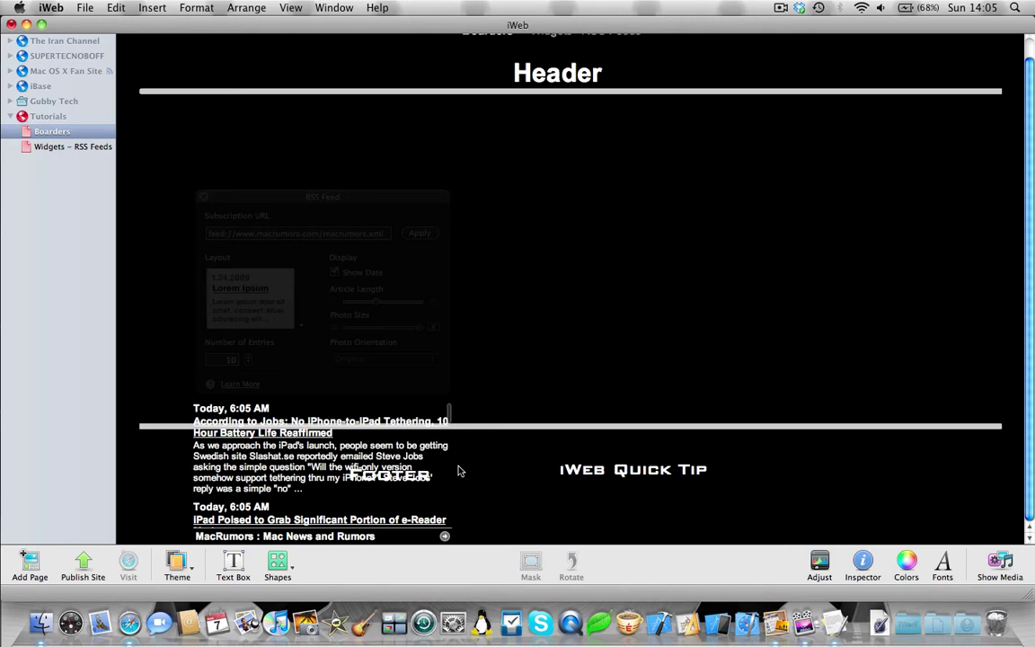
Step: Drop the MacRumors feed widget centred in the page body just above the footer line, closing its inspector
left_click_drag(386, 486, 968, 519)
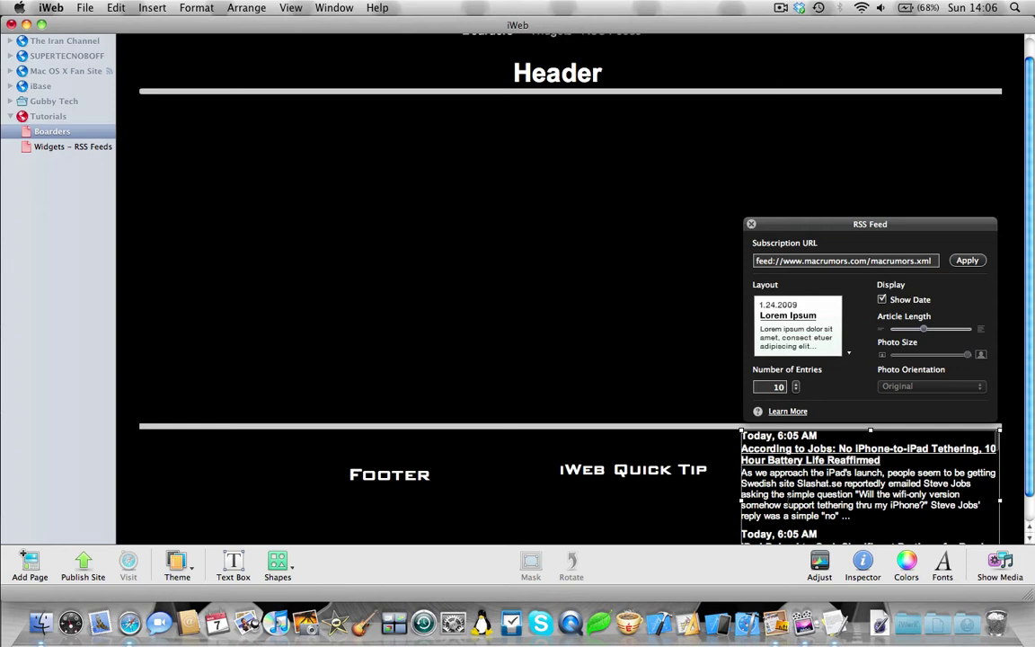
left_click_drag(710, 454, 434, 182)
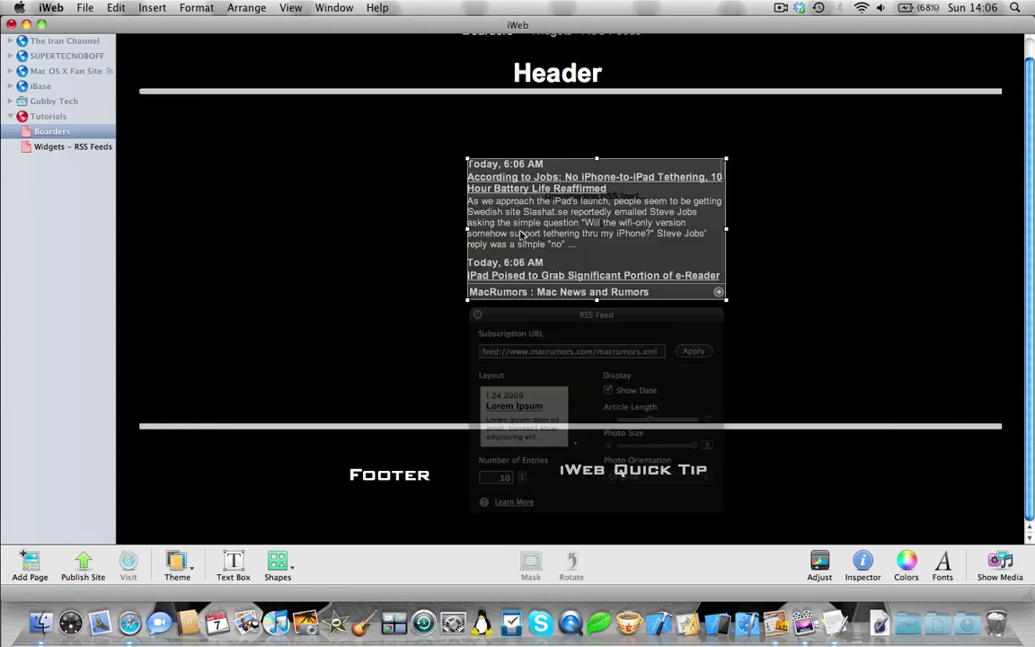
left_click(863, 234)
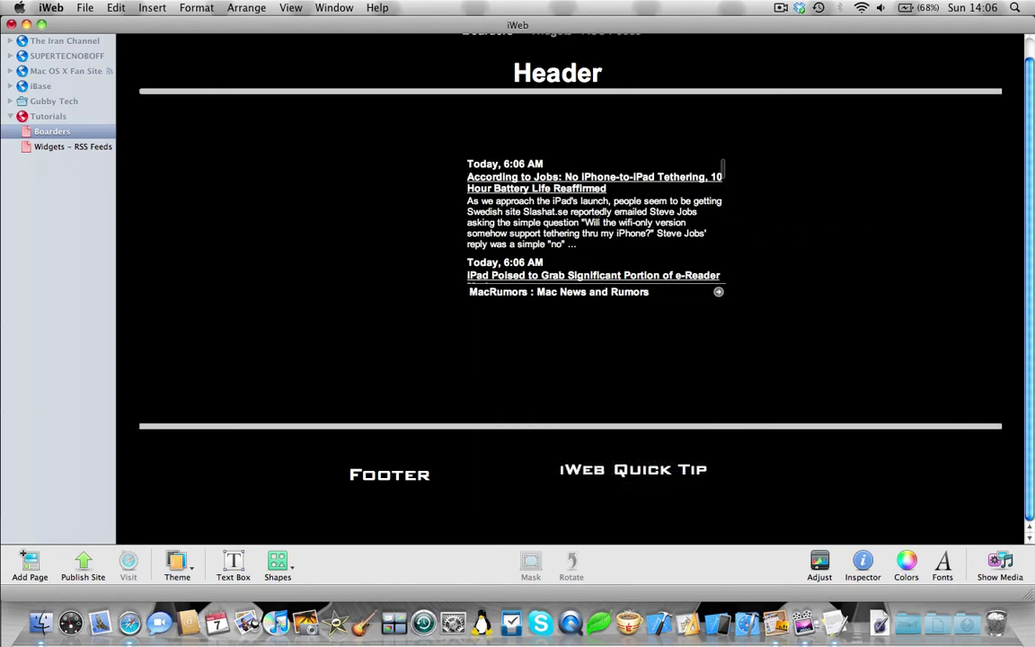
left_click_drag(539, 198, 873, 476)
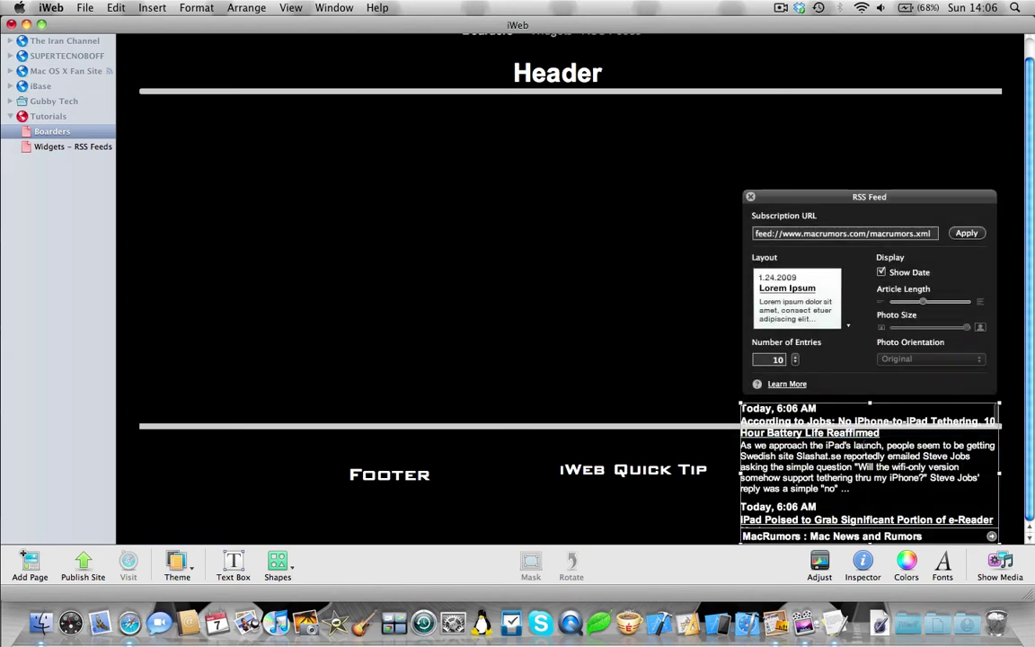
left_click_drag(771, 438, 505, 224)
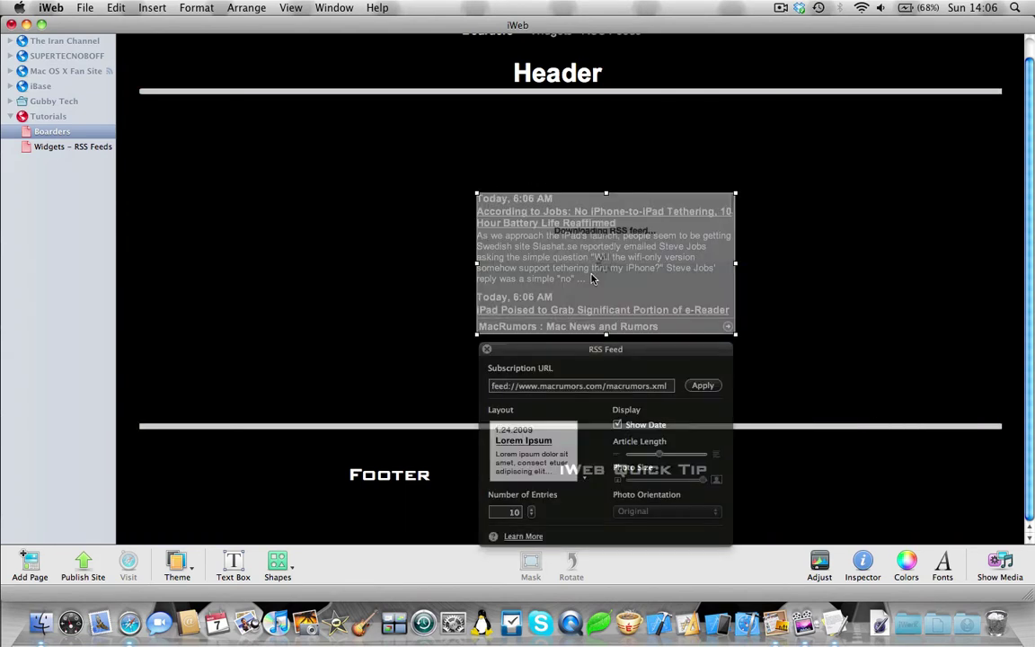
left_click(801, 202)
Step: Open the Widgets – RSS Feeds page and go to Insert > Widget > RSS Feed
scroll(822, 198, "up", 1)
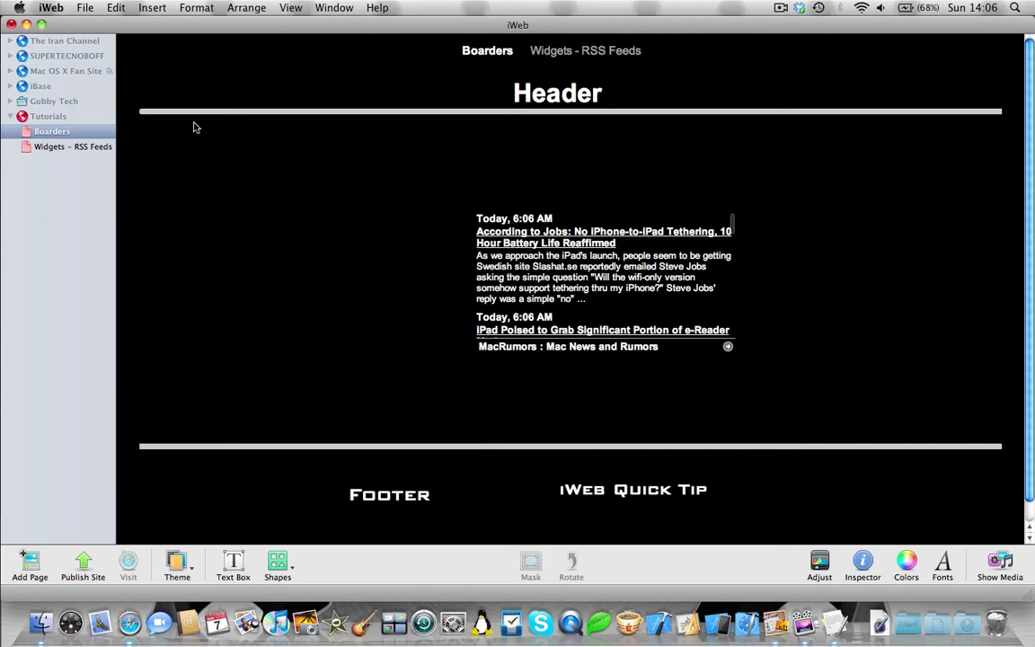
left_click(72, 146)
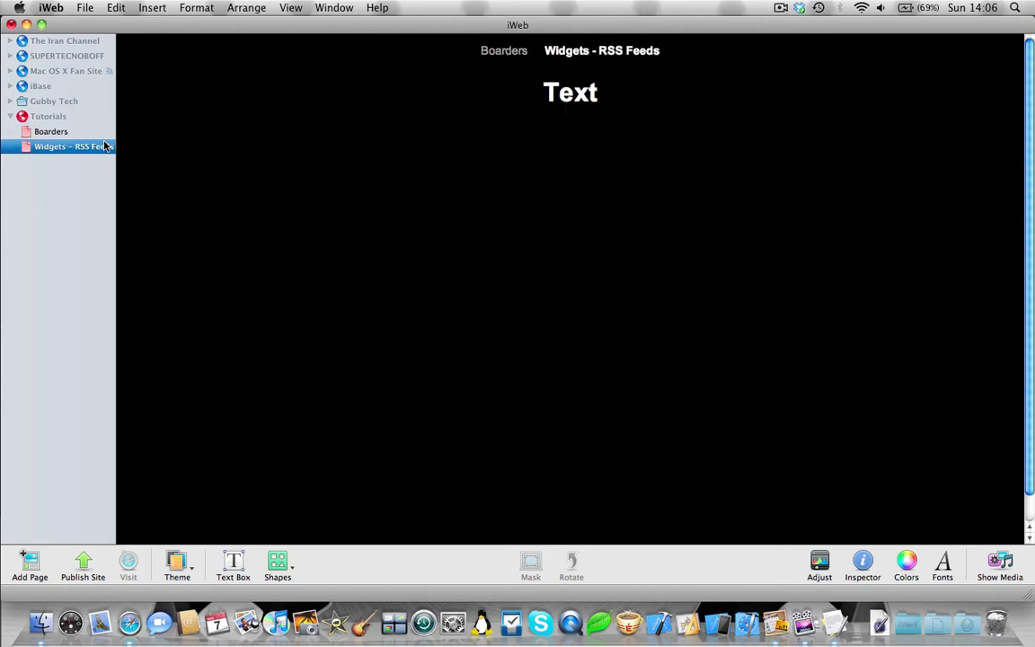
left_click(153, 9)
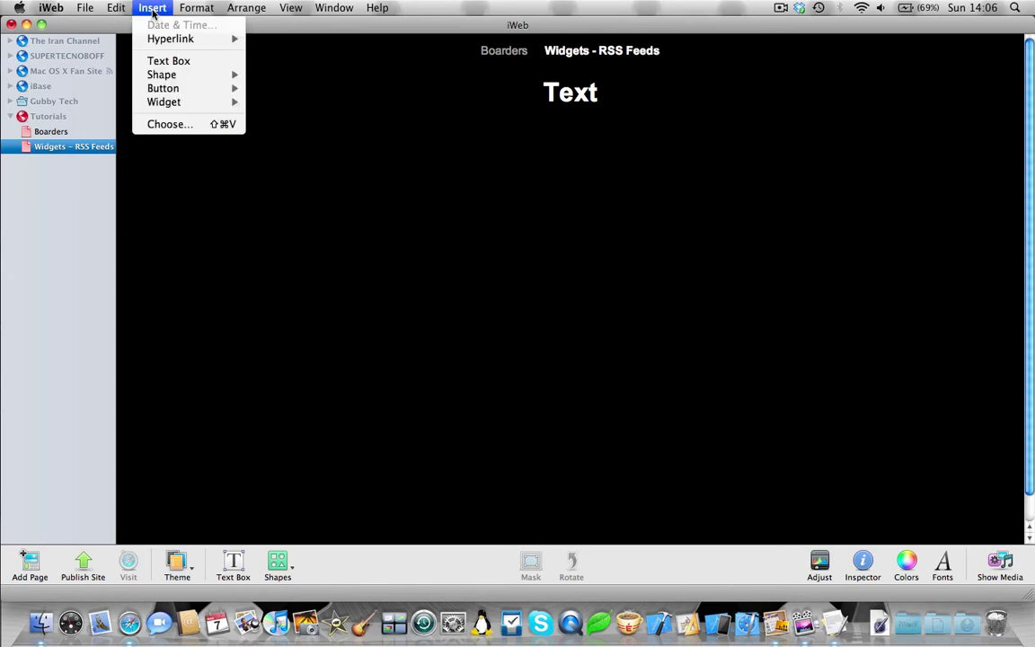
mouse_move(165, 106)
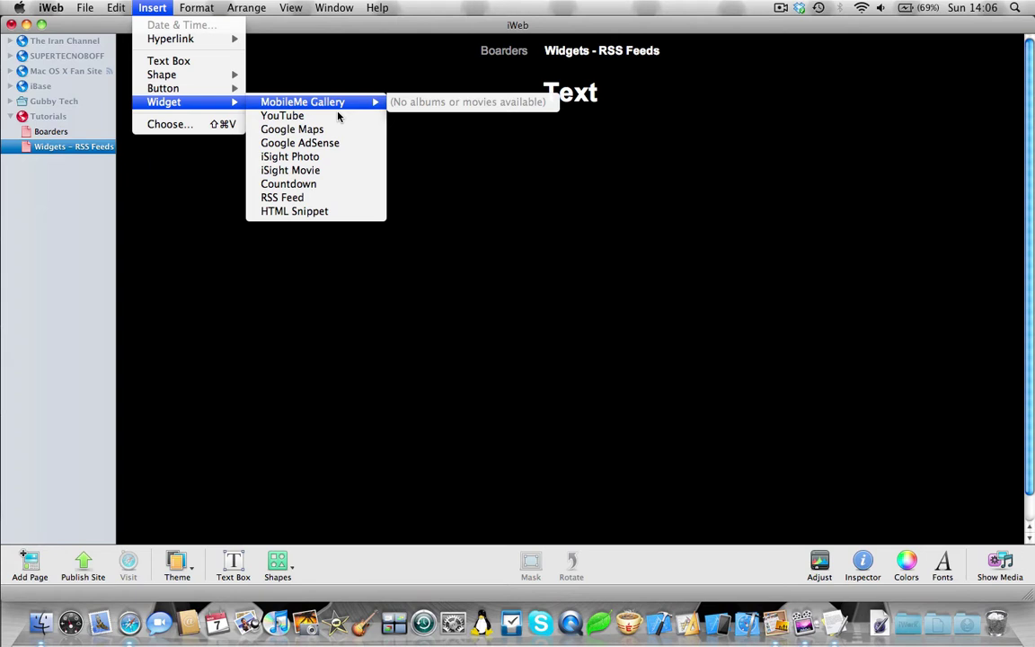
mouse_move(344, 109)
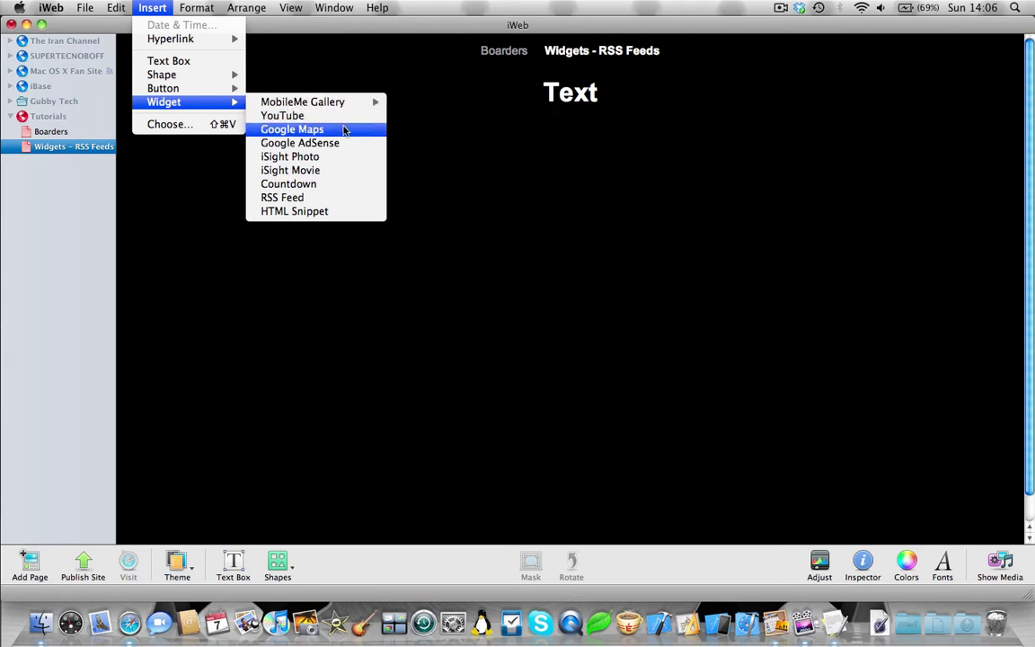
Step: Insert the RSS Feed widget, enlarge it, centre it under the Text heading, then switch to the feed-address notes
left_click(342, 197)
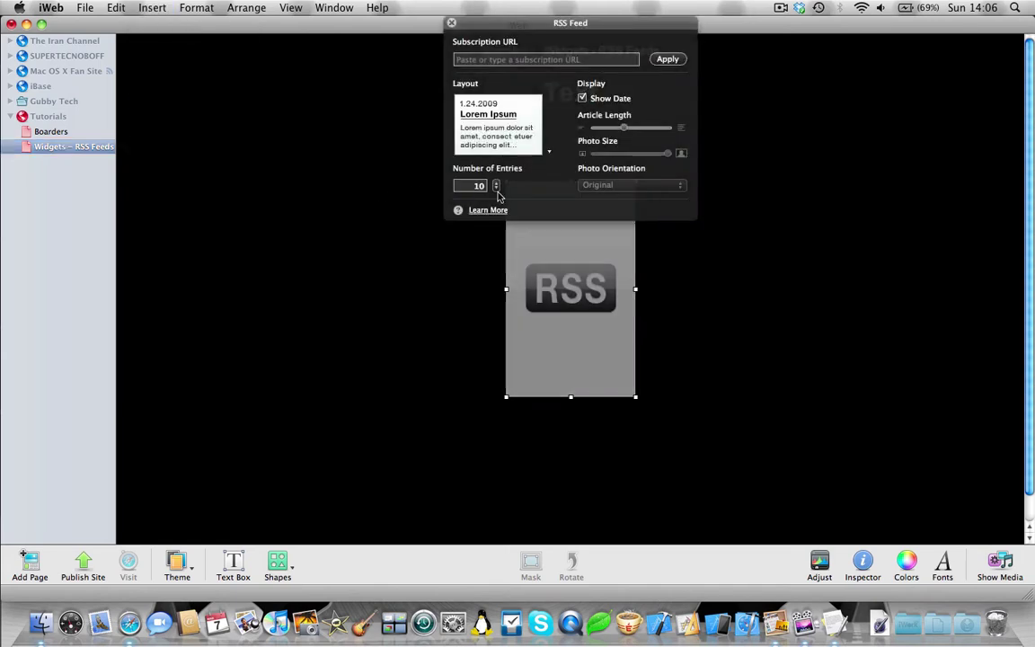
left_click_drag(625, 287, 739, 292)
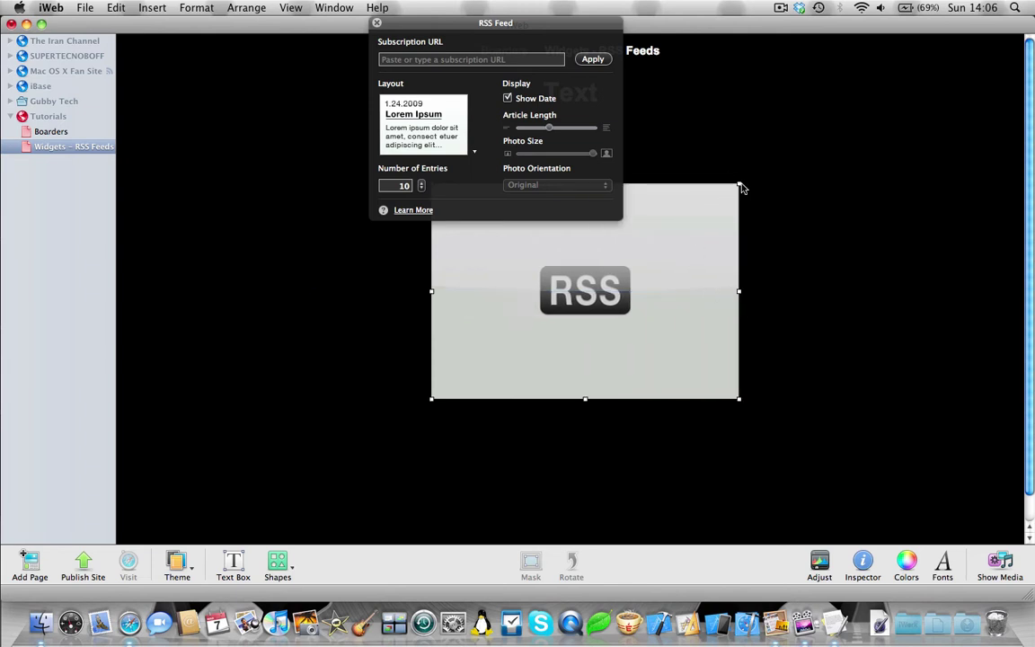
left_click_drag(739, 186, 748, 176)
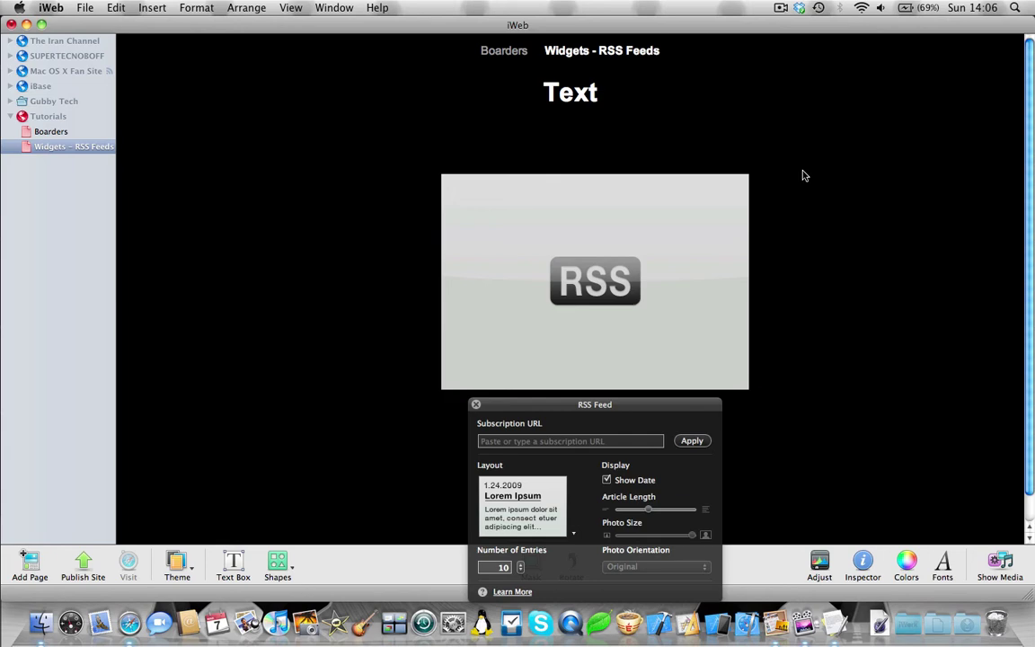
left_click_drag(753, 176, 798, 163)
left_click_drag(641, 286, 565, 282)
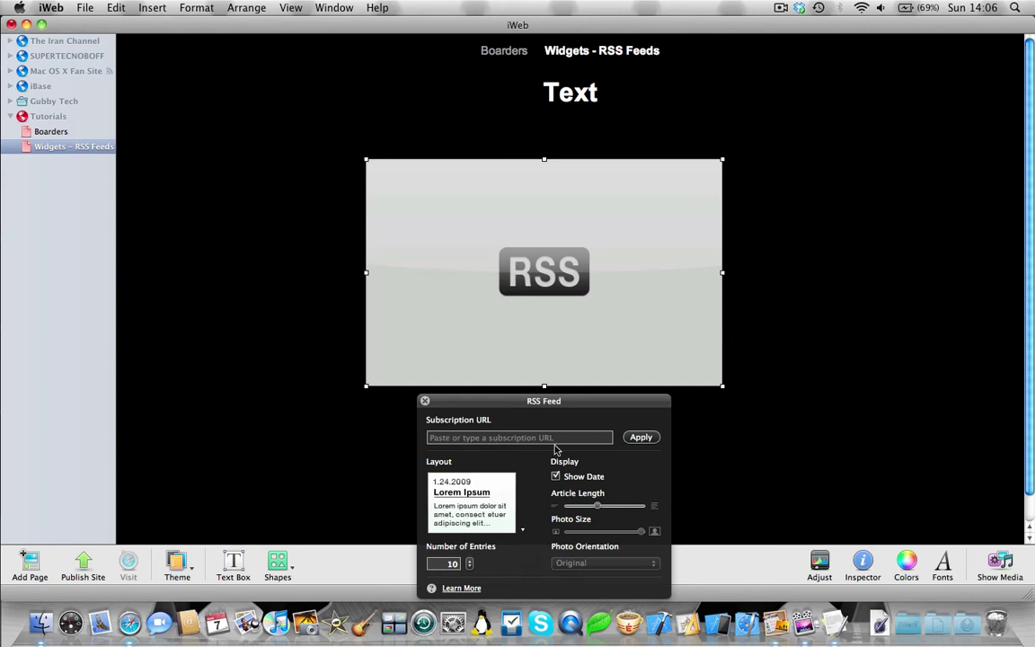
key("ctrl+Down")
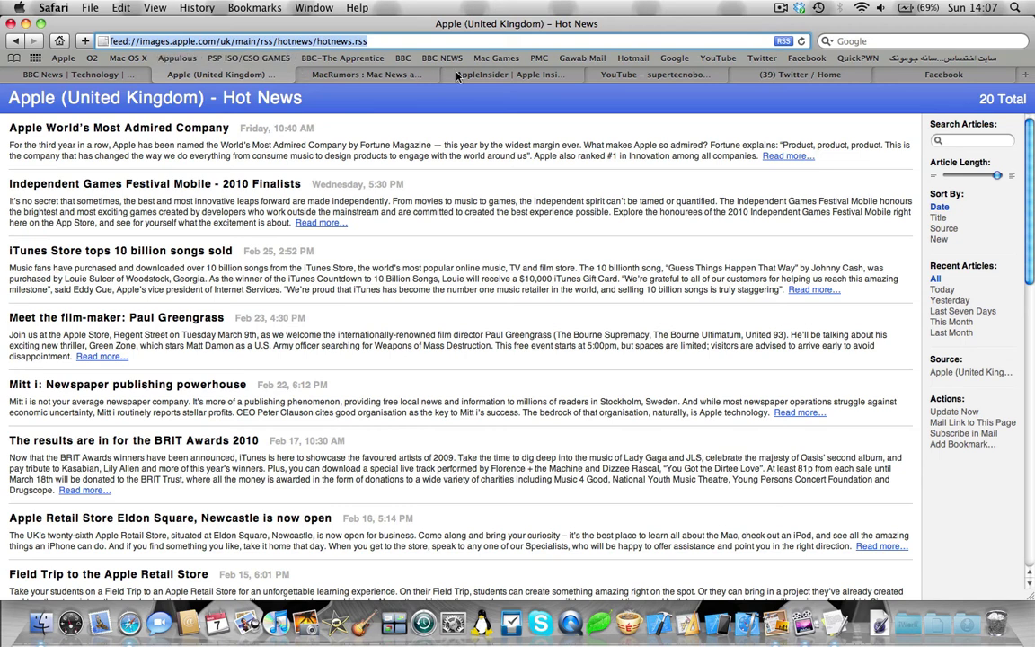
Step: In Safari, load the AppleInsider RSS feed from its site and select the full feed URL
left_click(510, 75)
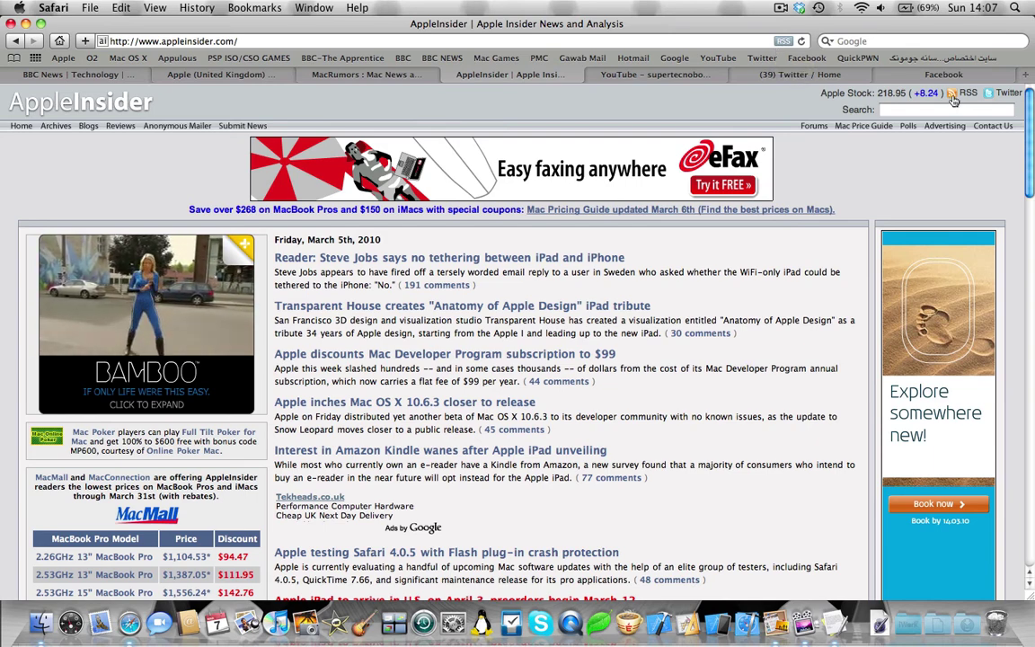
left_click(781, 42)
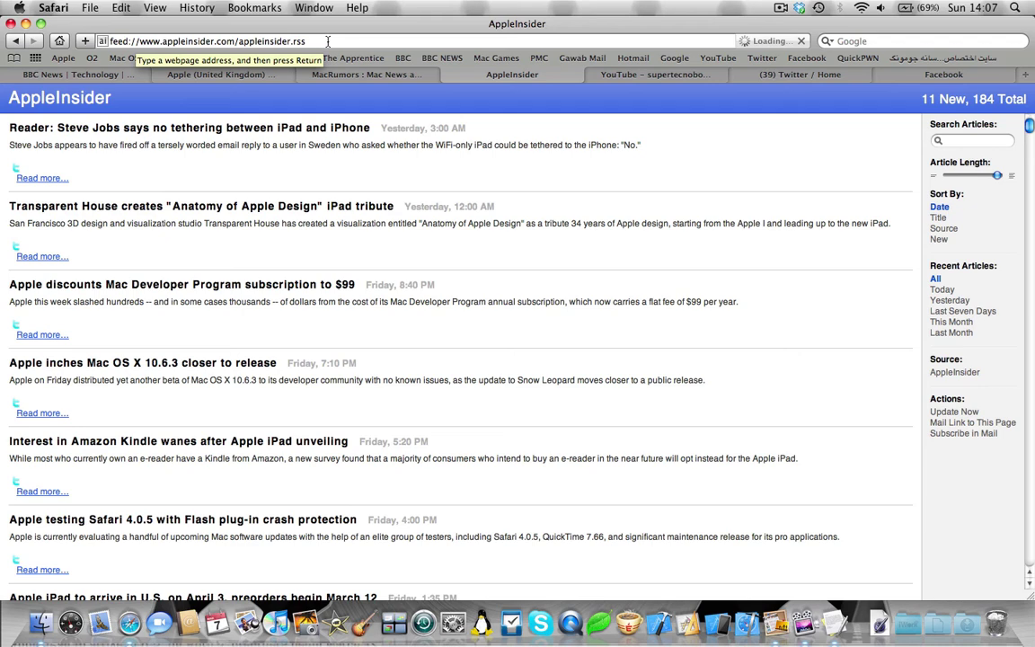
left_click_drag(328, 41, 99, 41)
key("super+c")
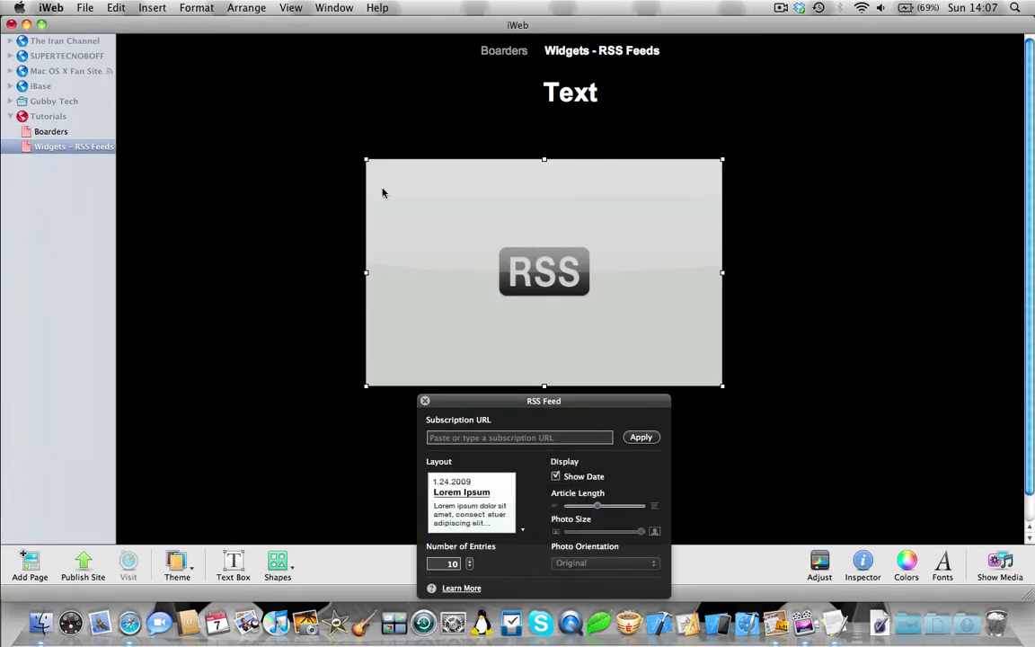
Step: Paste the AppleInsider feed URL into the widget's Subscription URL field and apply it
left_click(488, 437)
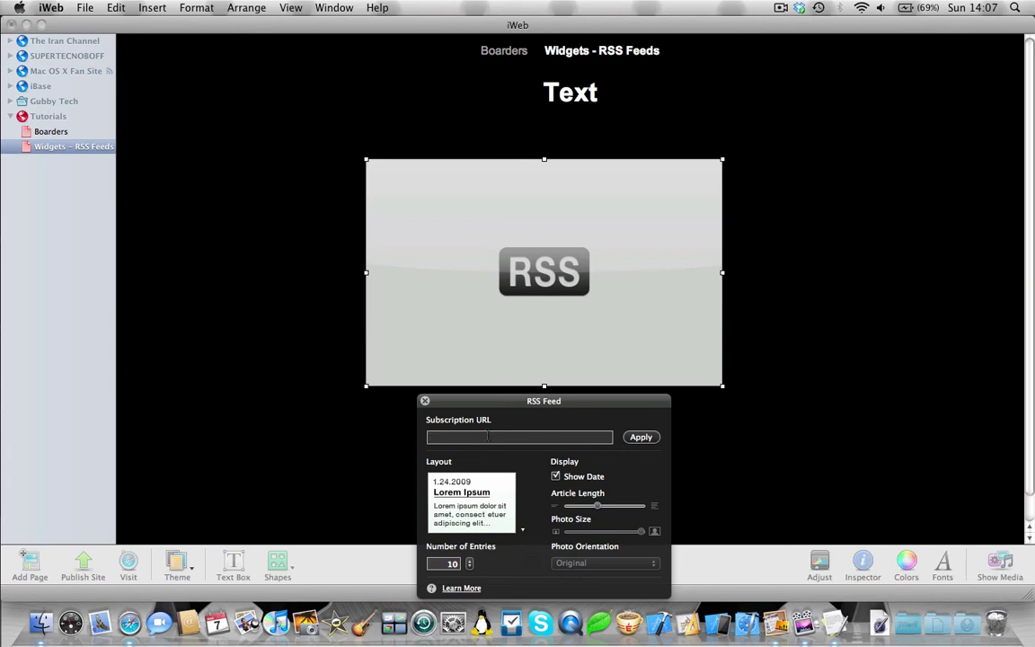
key("super+v")
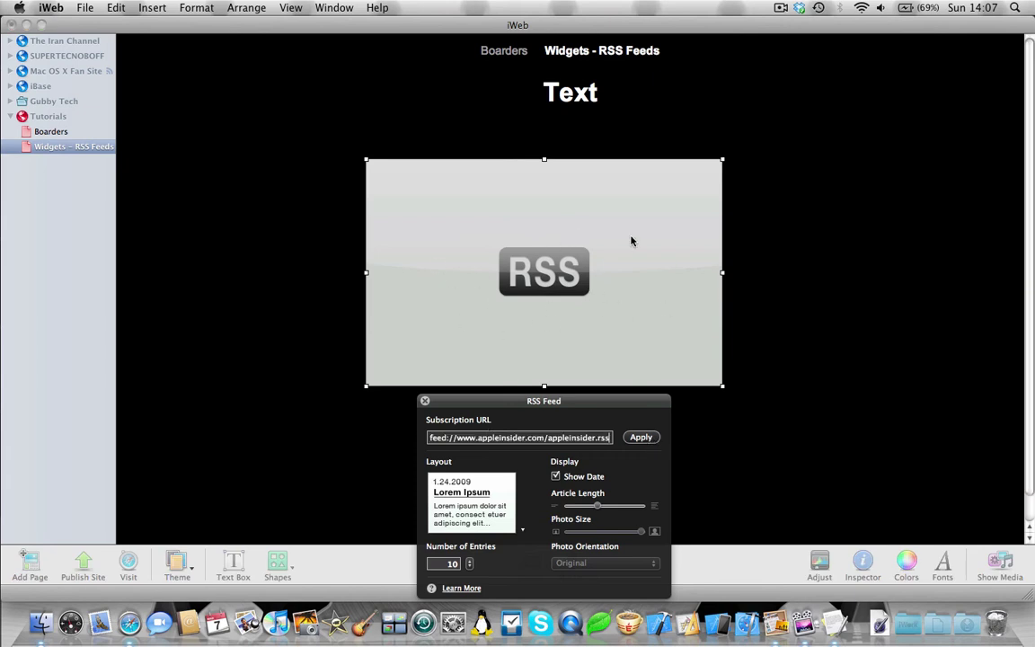
left_click(642, 442)
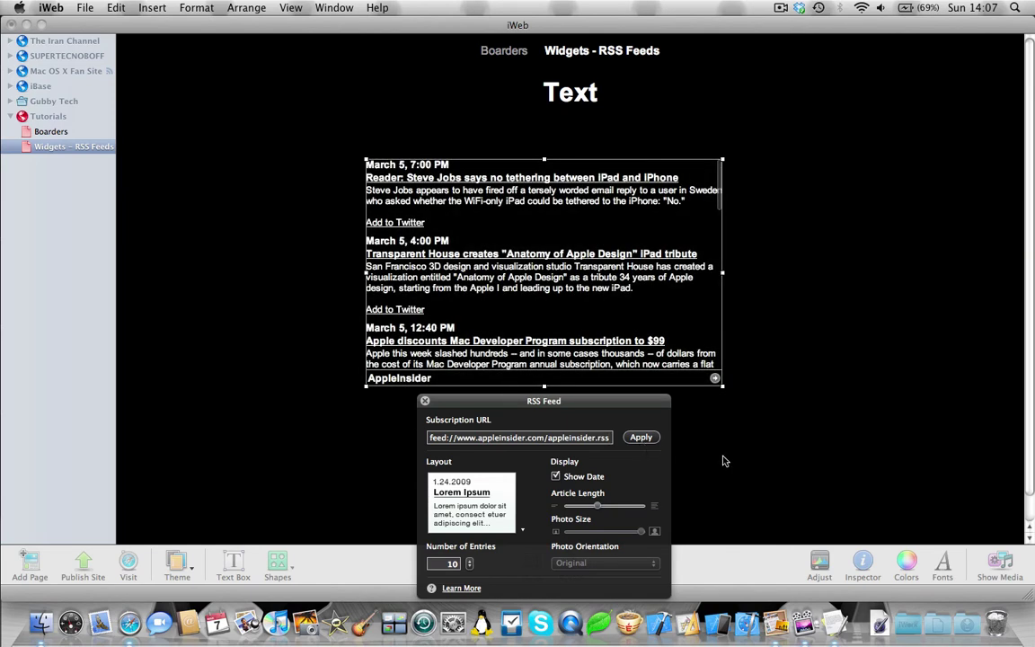
Step: Give the AppleInsider feed widget the title-and-picture layout and move it slightly up
left_click(464, 530)
scroll(464, 532, "down", 3)
left_click(477, 487)
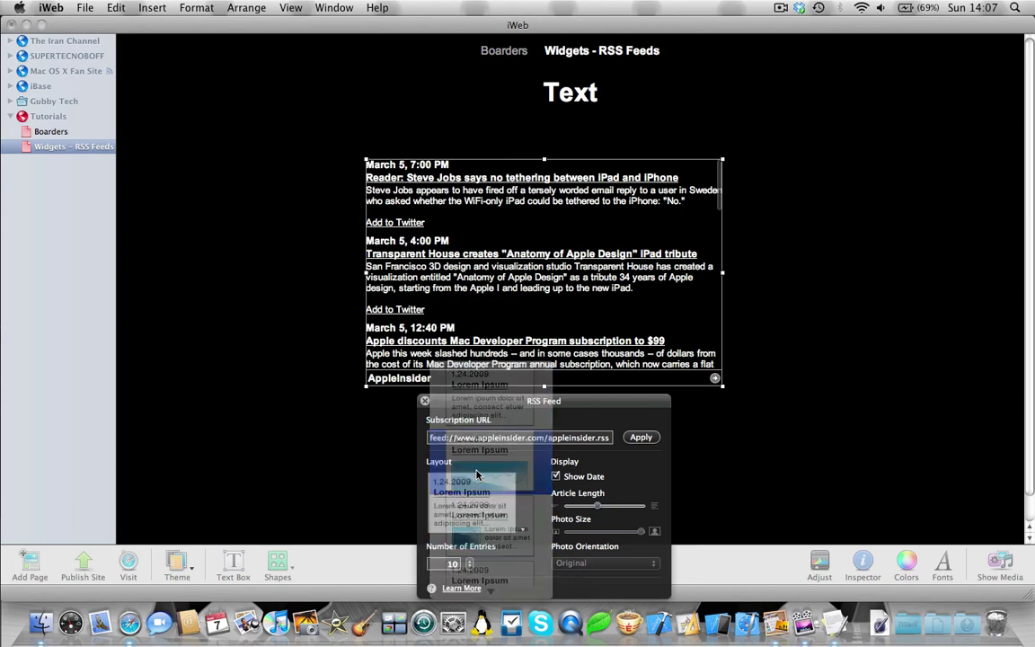
left_click_drag(720, 267, 770, 235)
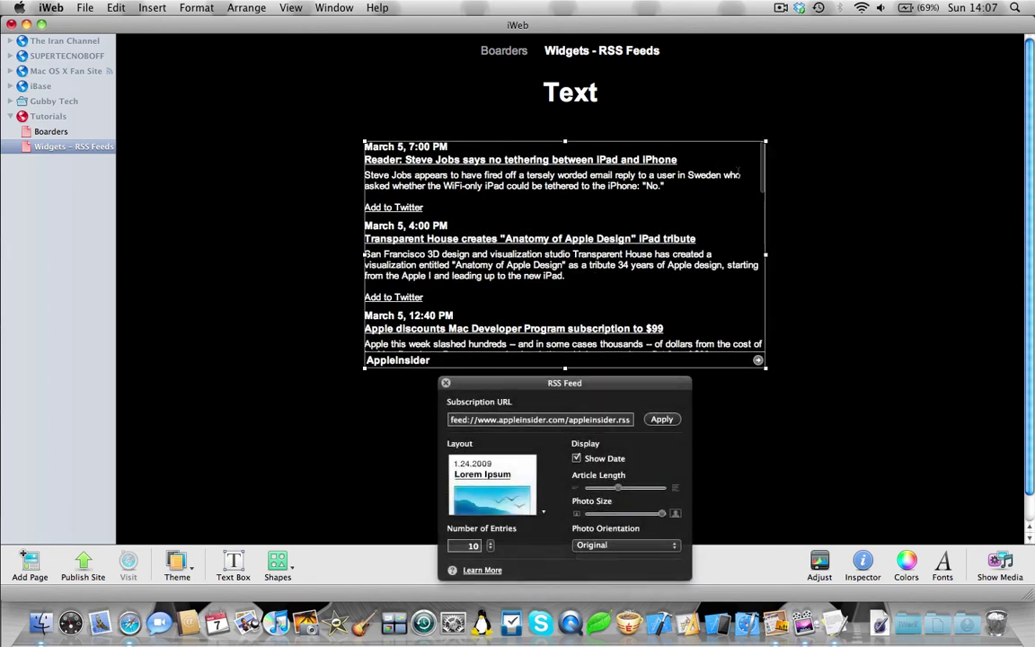
mouse_move(762, 169)
left_mouse_down()
mouse_move(751, 294)
mouse_move(762, 158)
left_mouse_up()
Step: Close the RSS Feed settings without changing the layout again, then go to the Boarders page
left_click(524, 472)
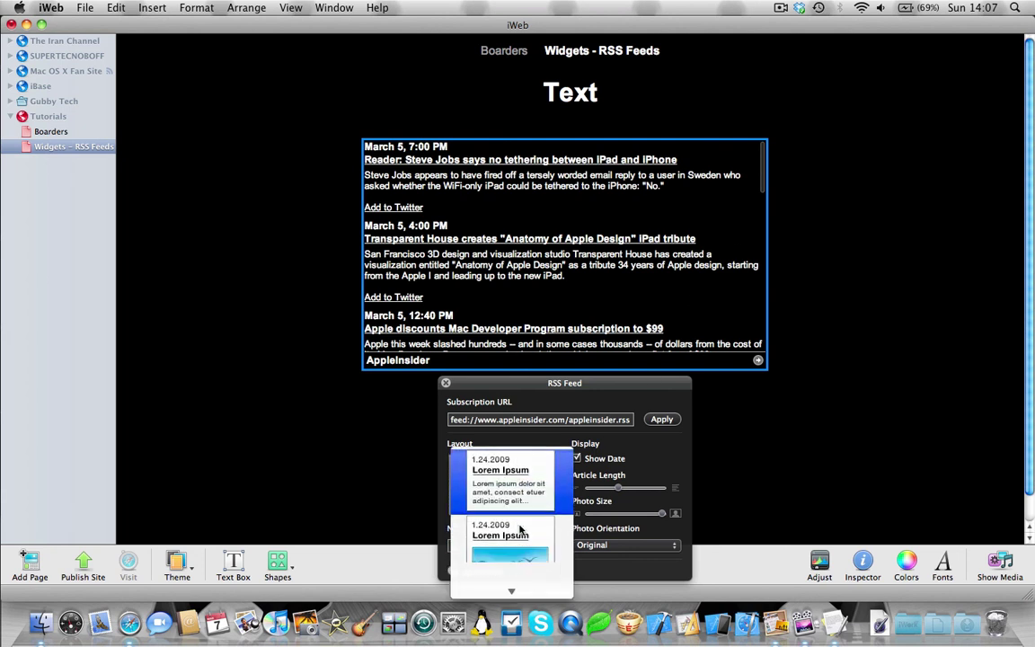
scroll(520, 530, "down", 3)
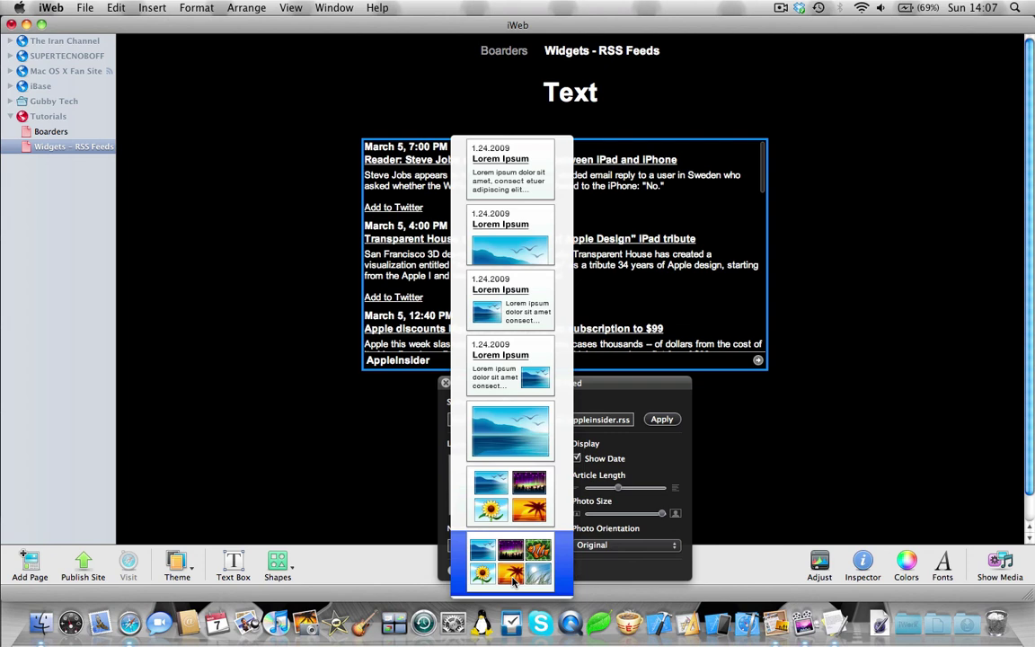
left_click(643, 447)
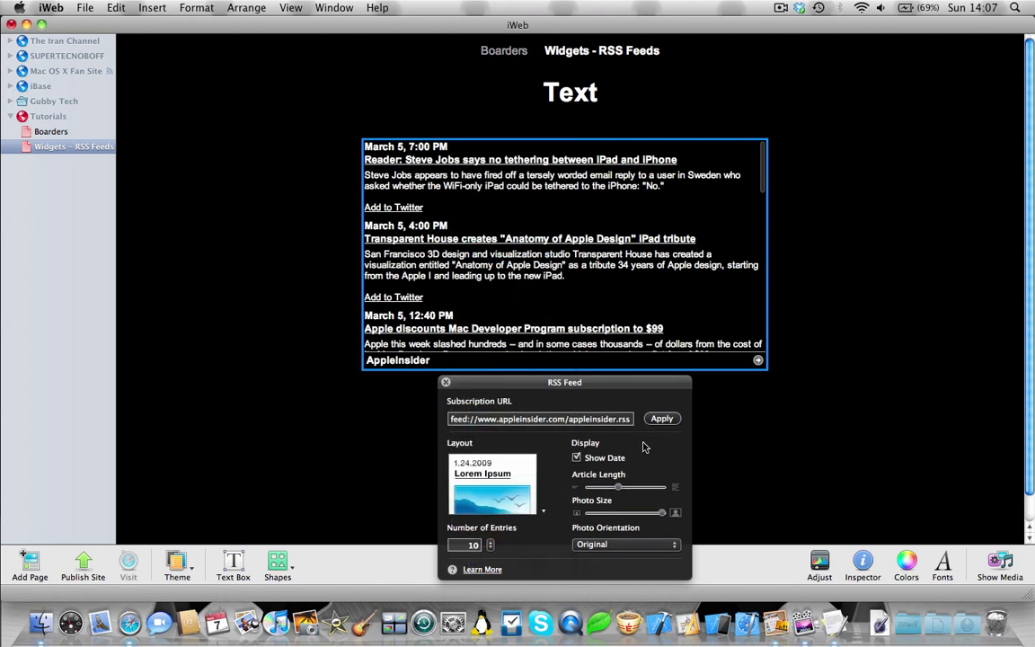
left_click(446, 382)
left_click(469, 428)
left_click(41, 132)
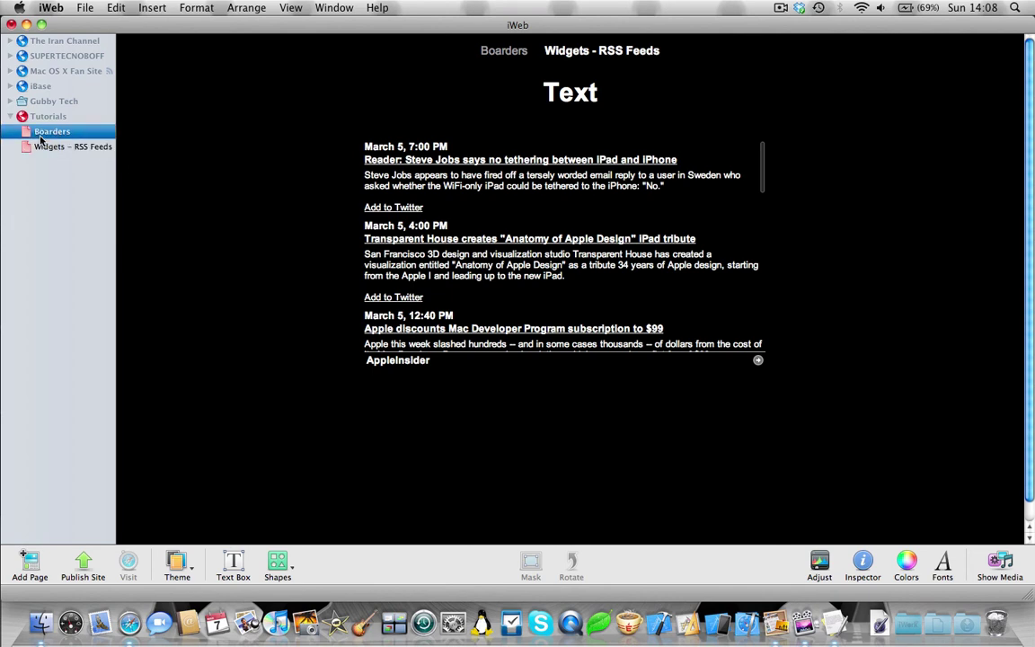